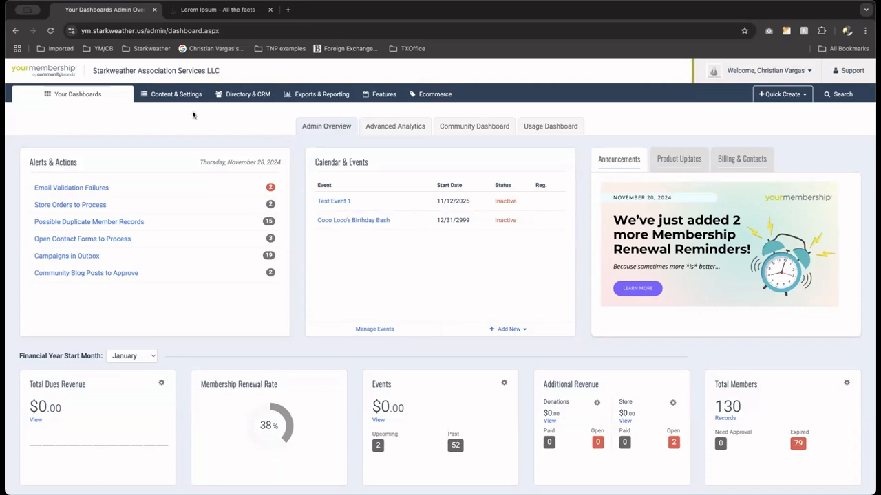
# Create a new drag-and-drop email template from the email templates under Campaigns & Newsletters.
pyautogui.click(243, 99)
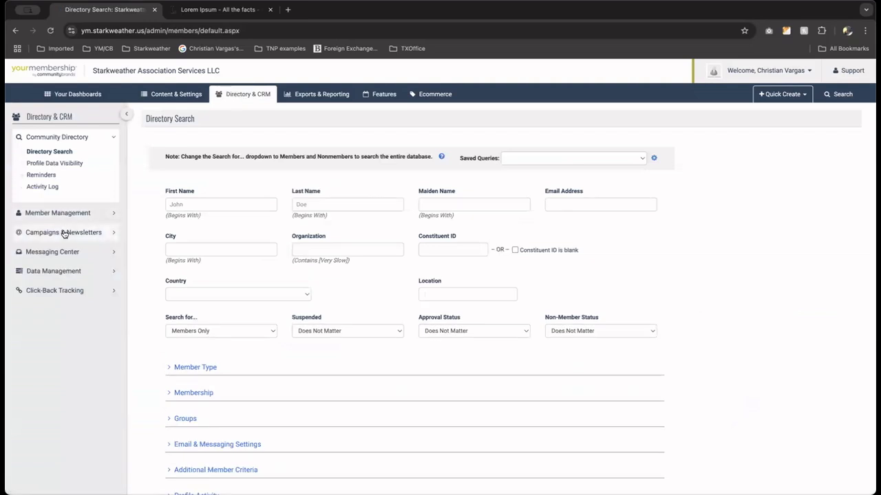
pyautogui.click(63, 234)
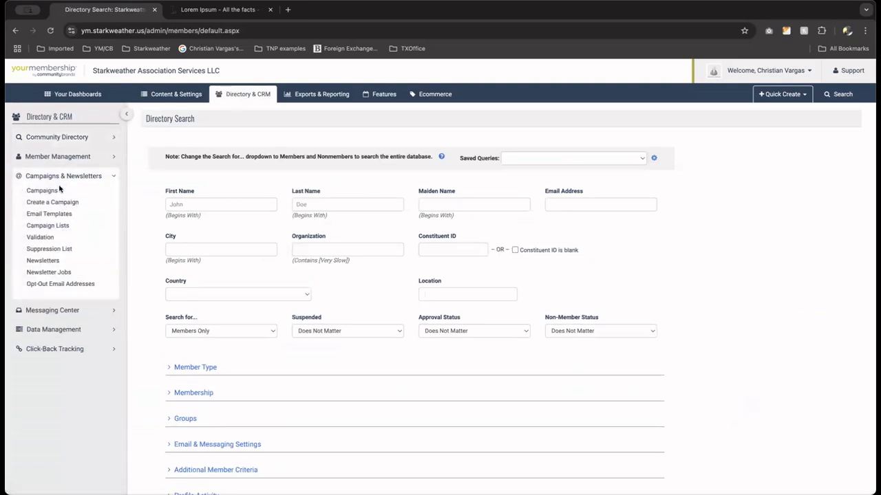
pyautogui.click(48, 213)
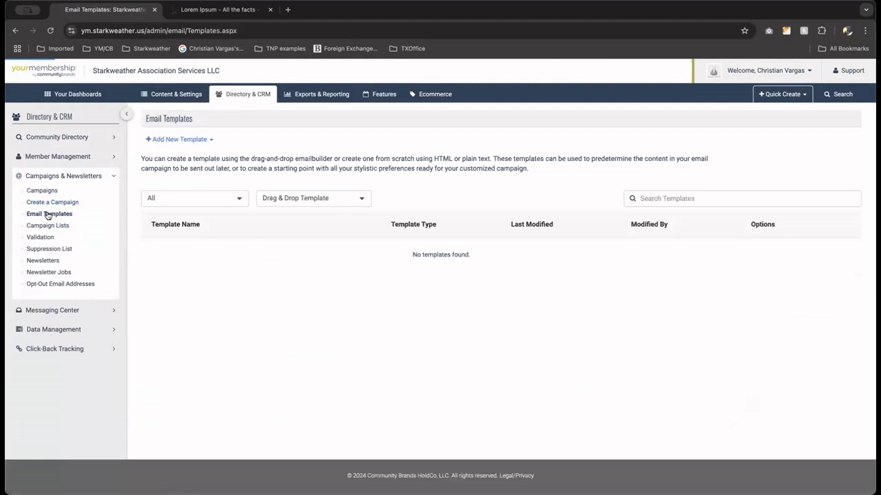
pyautogui.click(180, 139)
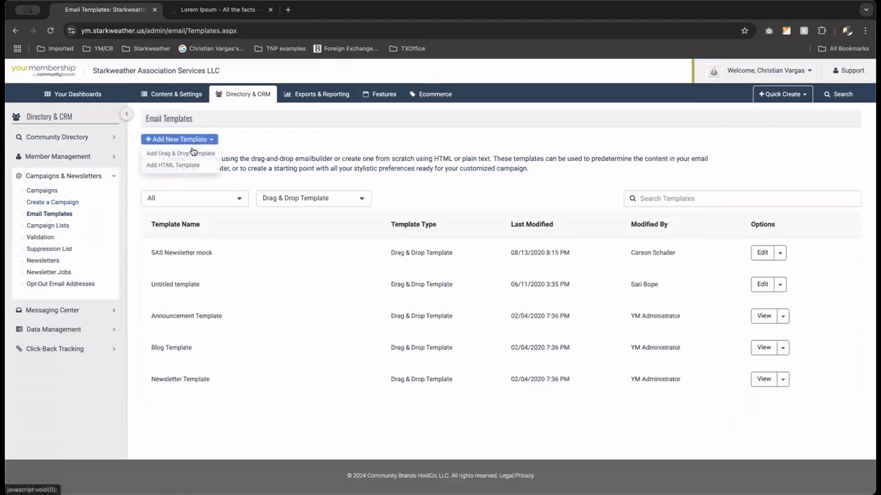
pyautogui.click(192, 154)
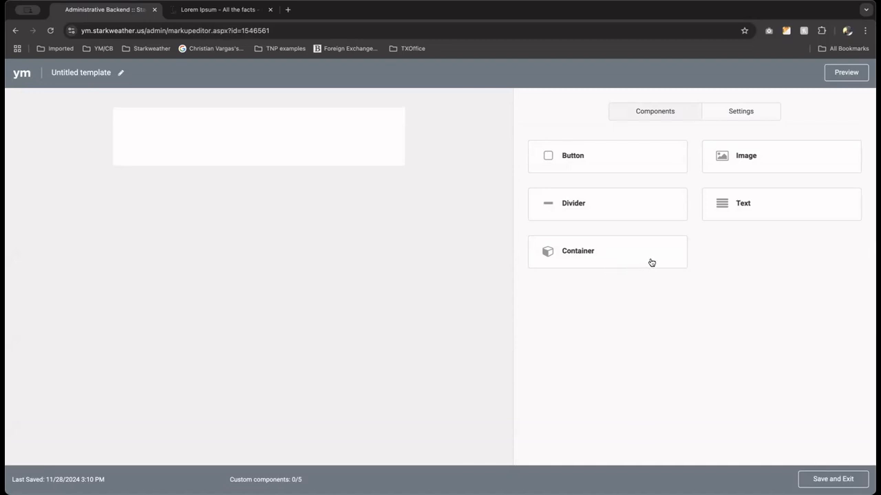
# Add a two-column container to the template with an image in its left column and a text block in its right column.
pyautogui.moveTo(650, 261); pyautogui.dragTo(339, 145)
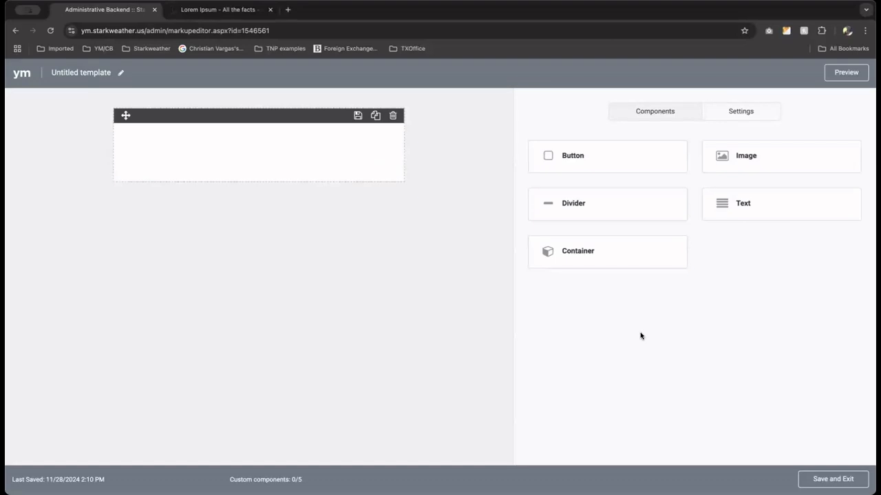
pyautogui.click(316, 168)
pyautogui.click(576, 199)
pyautogui.moveTo(727, 158); pyautogui.dragTo(158, 166)
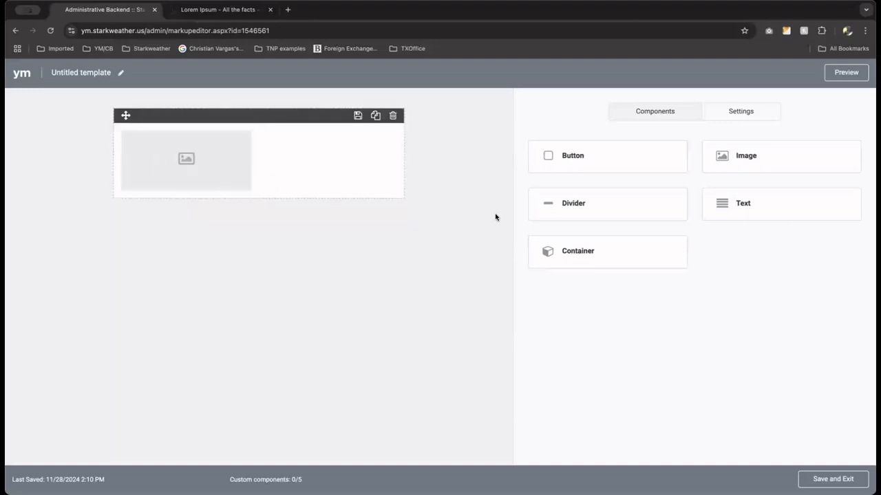
pyautogui.moveTo(753, 203); pyautogui.dragTo(379, 177)
# Replace the text block's placeholder with the first two sentences of the standard Lorem Ipsum passage from lipsum.com.
pyautogui.click(218, 10)
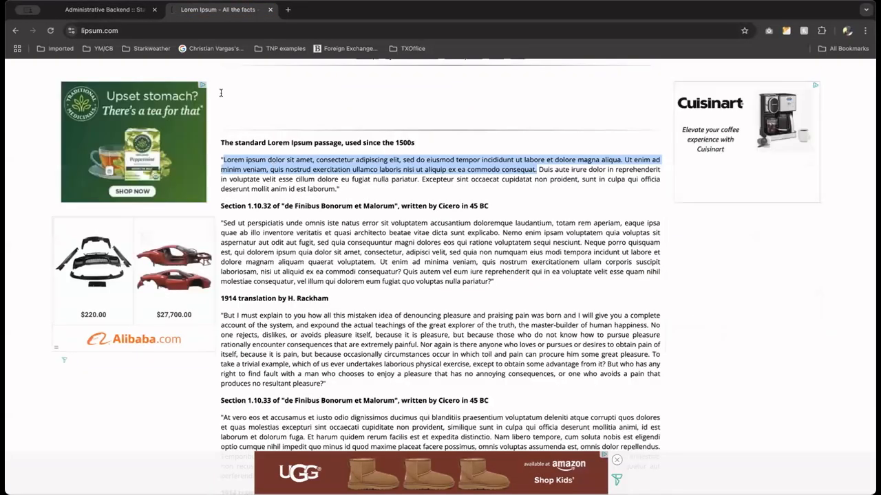
pyautogui.click(130, 15)
pyautogui.click(302, 147)
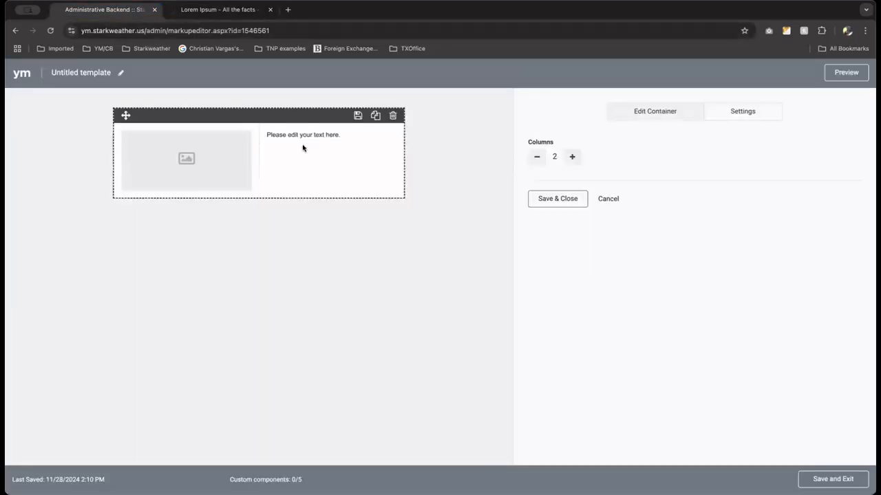
pyautogui.click(301, 138)
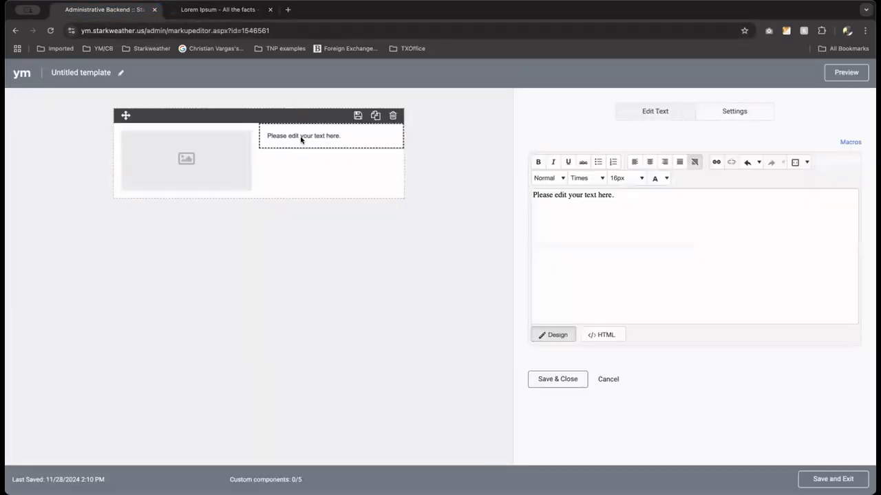
pyautogui.click(612, 337)
pyautogui.write('Lorem ipsum dolor sit amet, consectetur adipiscing elit, sed do eiusmod tempor incididunt ut labore et dolore magna aliqua. Ut enim ad minim veniam, quis nostrud exercitation ullamco laboris nisi ut aliquip ex ea commodo consequat.')
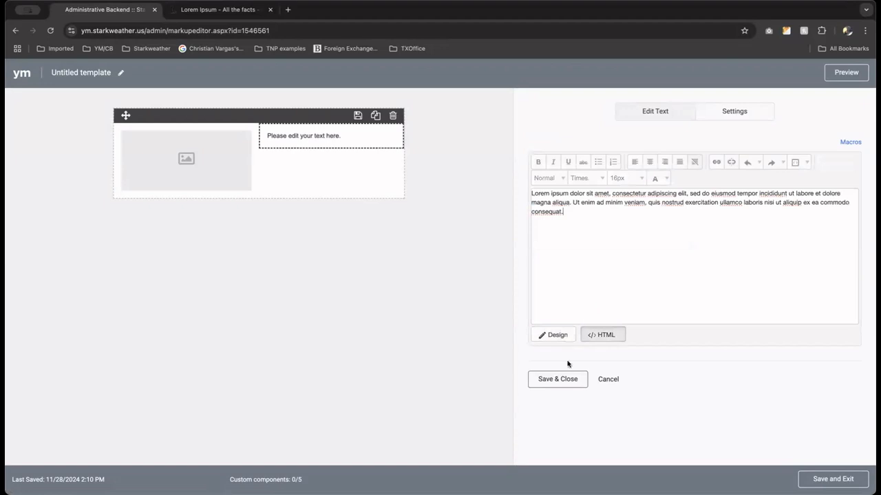
pyautogui.click(558, 379)
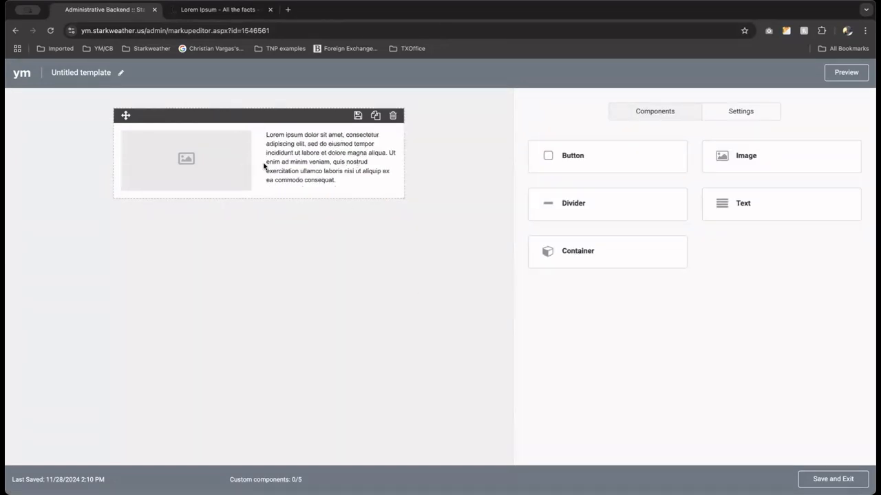
# Save the container as a custom component named "image left of text" and close its editor.
pyautogui.click(356, 117)
pyautogui.click(381, 191)
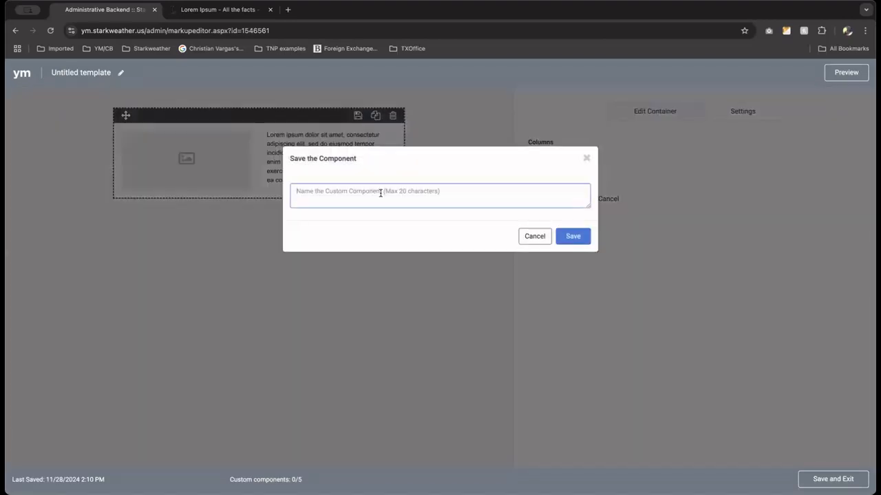
pyautogui.write('Ima')
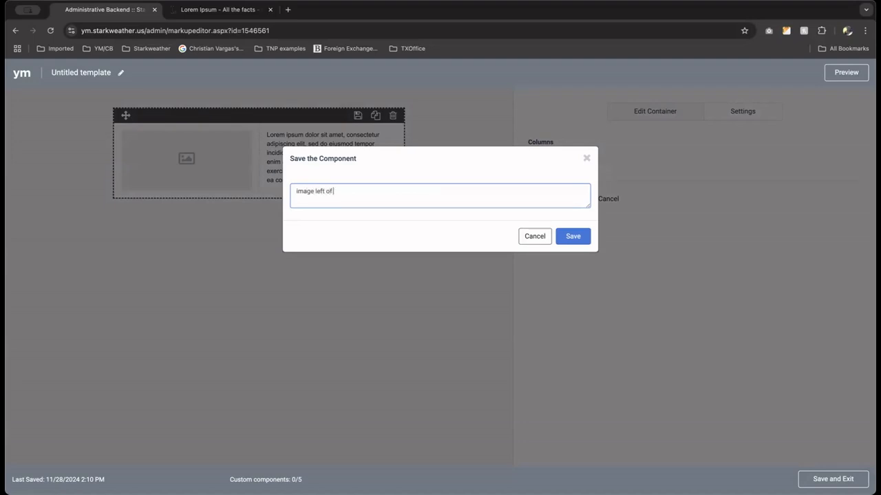
pyautogui.click(570, 236)
pyautogui.click(568, 199)
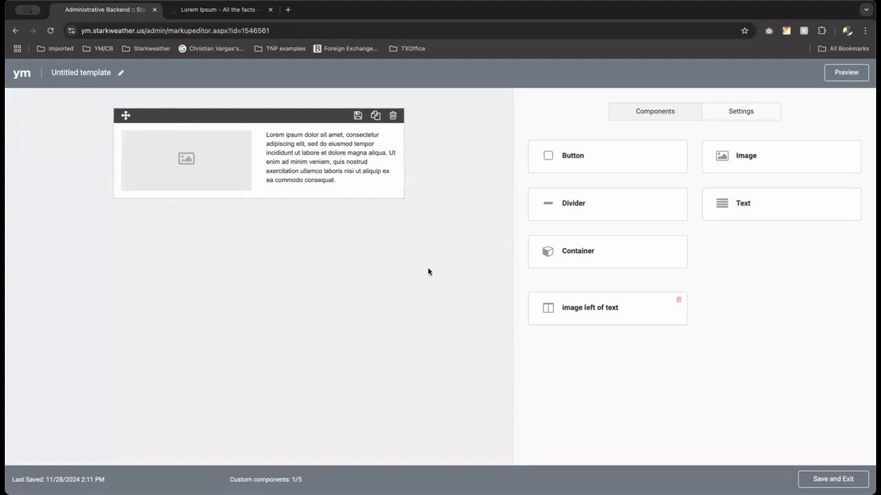
# Add a second two-column container below the first, with a text block in its left column and an image in its right column.
pyautogui.moveTo(288, 241); pyautogui.dragTo(295, 198)
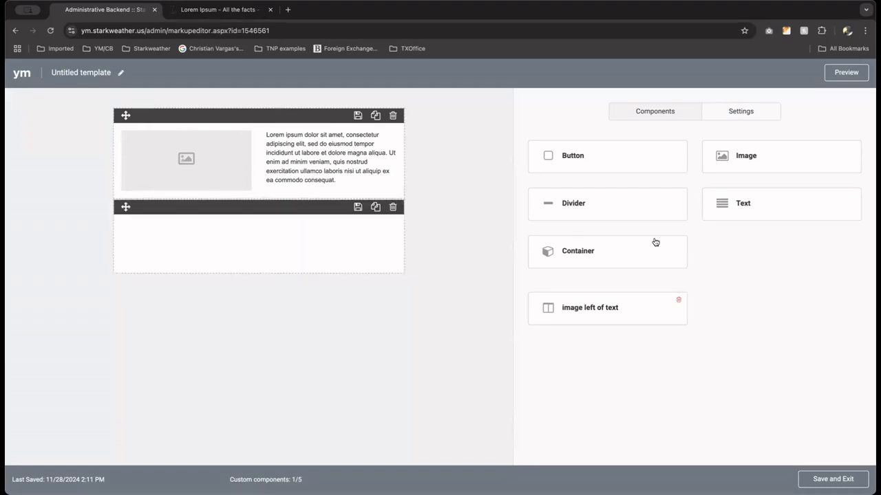
pyautogui.click(311, 236)
pyautogui.click(572, 202)
pyautogui.moveTo(737, 207); pyautogui.dragTo(163, 251)
pyautogui.moveTo(731, 205); pyautogui.dragTo(343, 248)
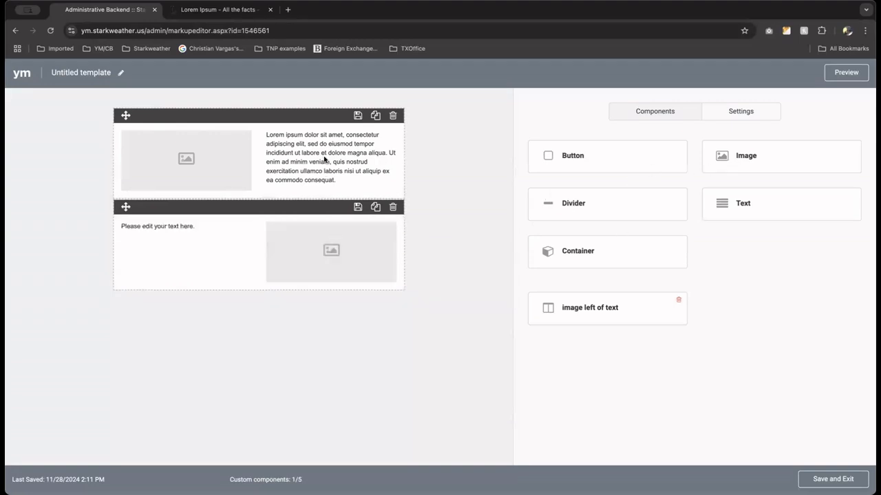
# Replace the second container's placeholder text with the Lorem Ipsum text from the first container.
pyautogui.click(324, 159)
pyautogui.click(571, 331)
pyautogui.press('super+a')
pyautogui.press('super+c')
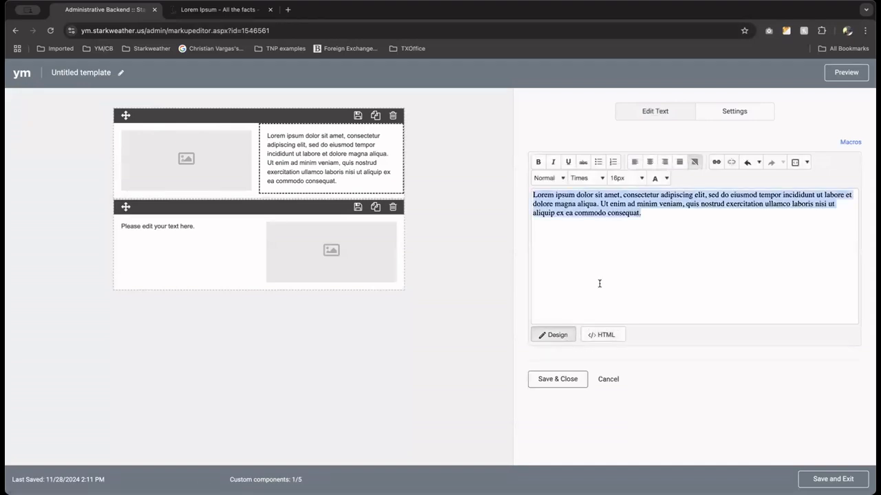
pyautogui.click(161, 228)
pyautogui.click(597, 334)
pyautogui.press('super+a')
pyautogui.press('super+v')
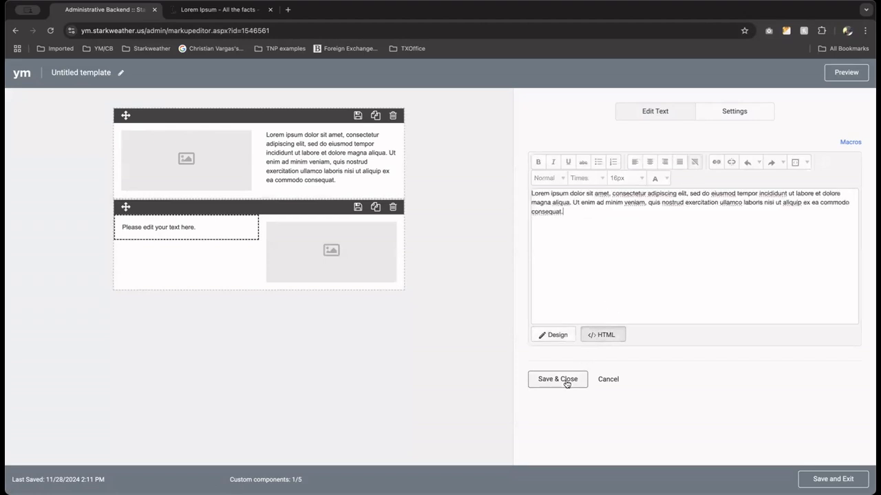
pyautogui.click(565, 379)
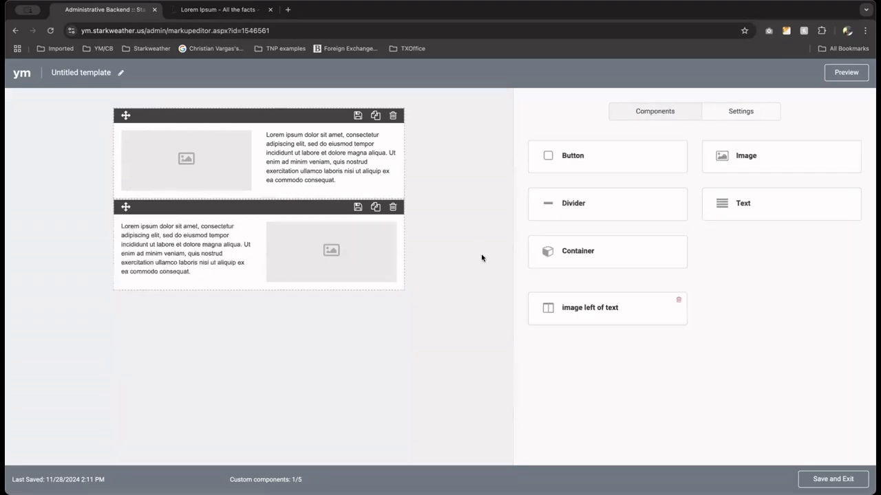
# Try to save the second container as a custom component named "image to the right of text".
pyautogui.click(357, 208)
pyautogui.click(385, 193)
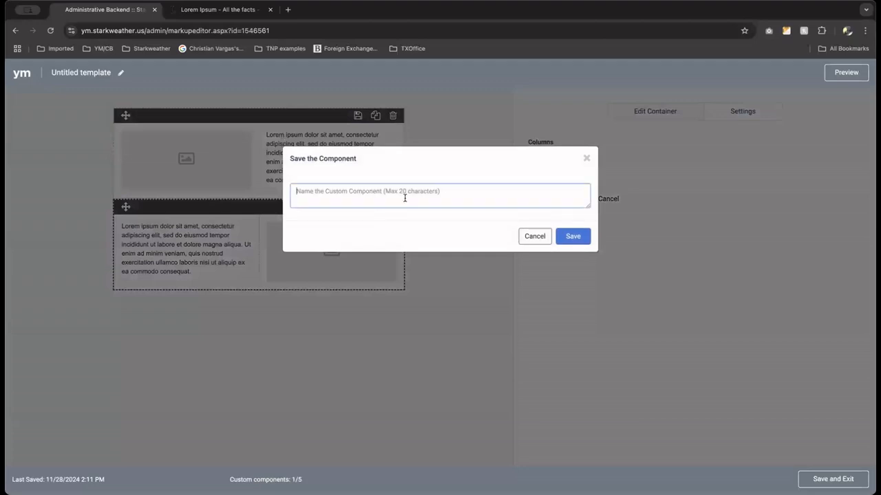
pyautogui.write('image')
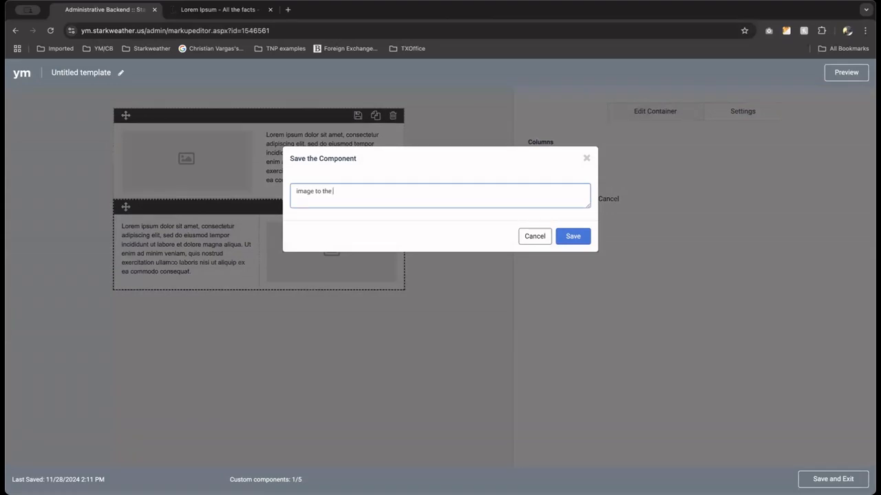
pyautogui.write('to the right of text')
pyautogui.click(573, 236)
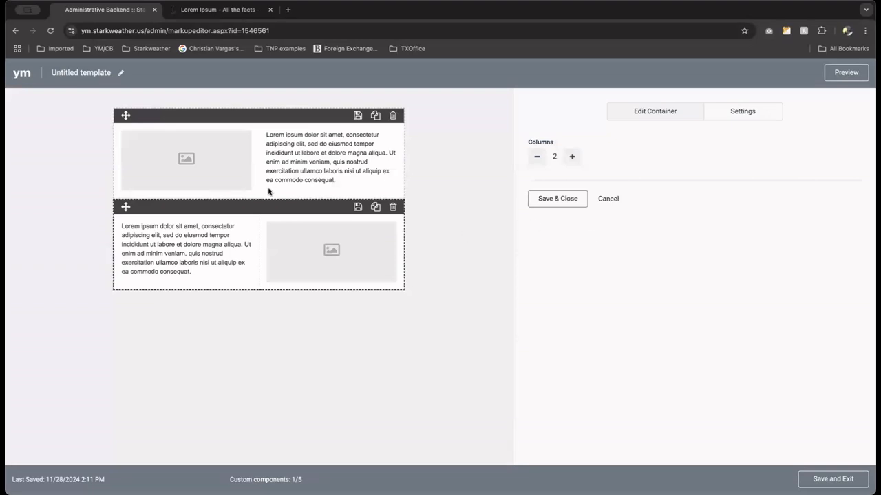
# Save the second container as a custom component named "image right of text" and close its editor.
pyautogui.click(357, 208)
pyautogui.click(360, 198)
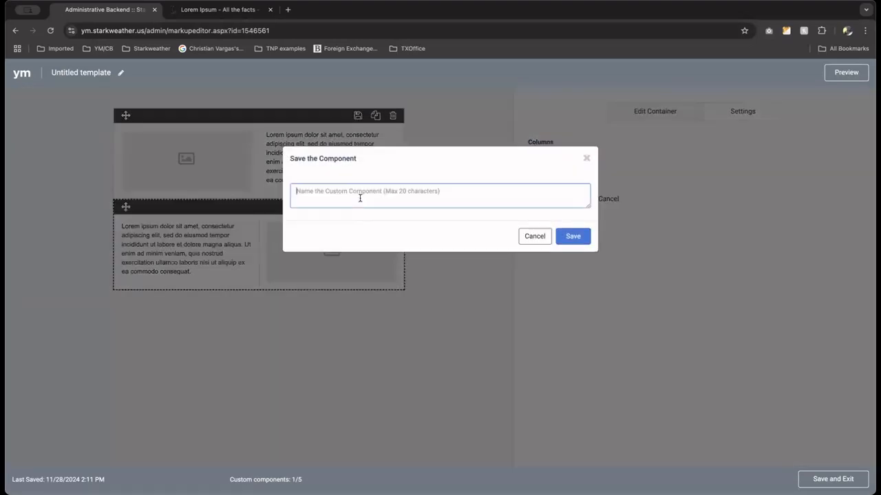
pyautogui.write('image rig')
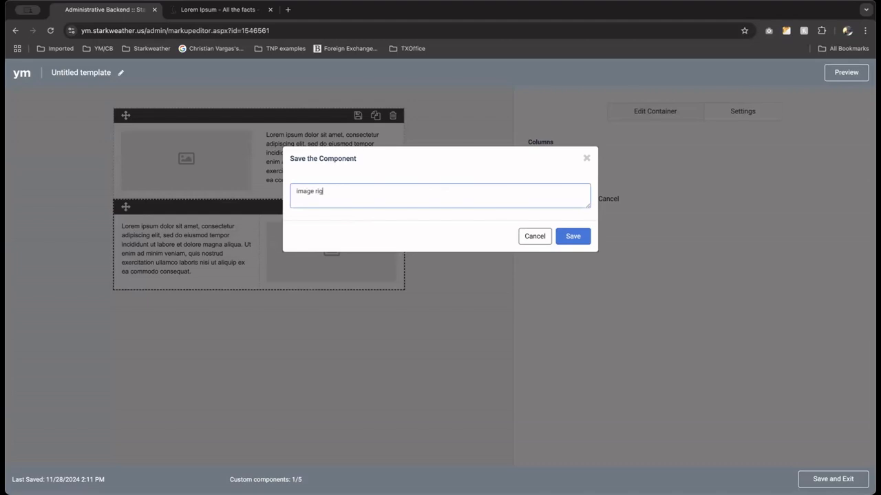
pyautogui.write('ht of text')
pyautogui.click(566, 236)
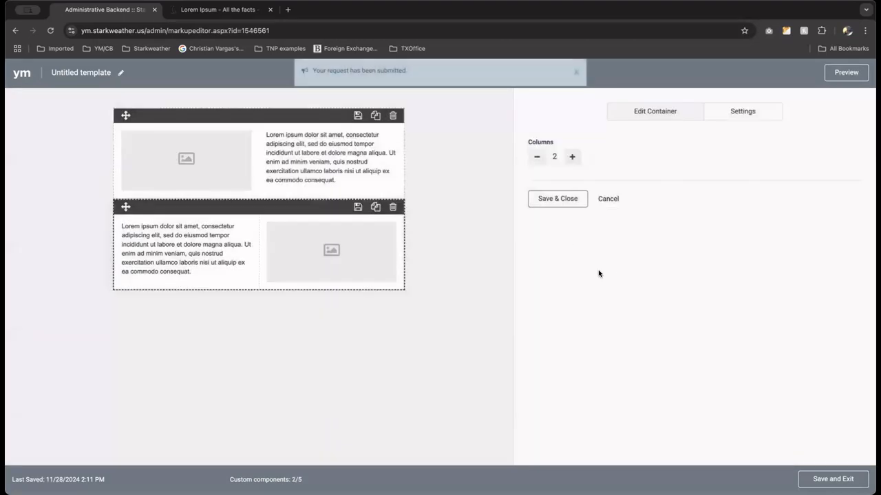
pyautogui.click(570, 200)
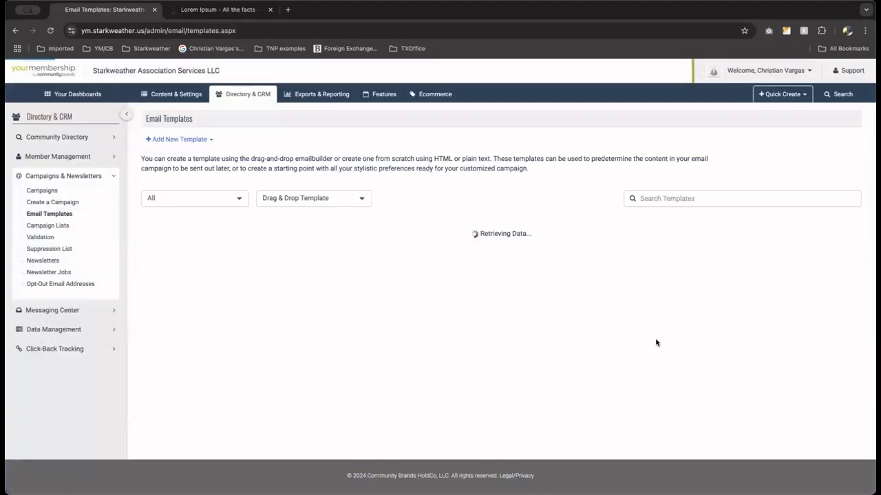
# Create another drag-and-drop template and stack two "image left of text" components in it.
pyautogui.click(196, 140)
pyautogui.click(193, 154)
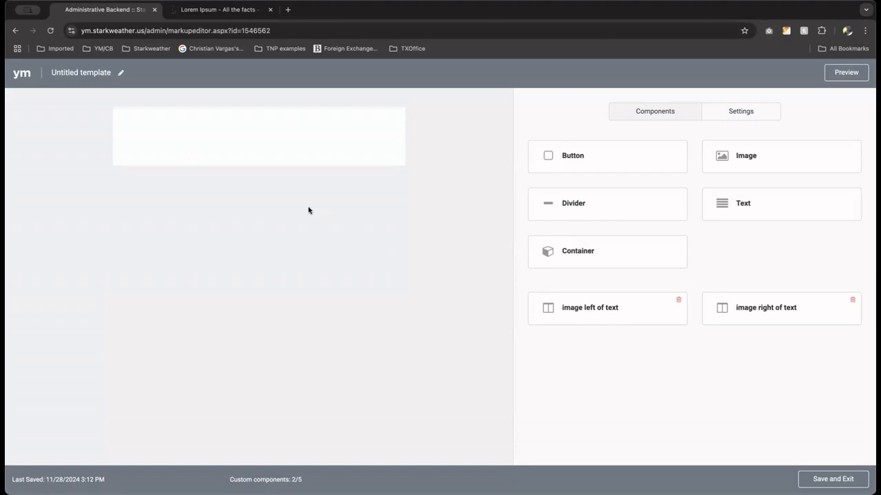
pyautogui.moveTo(281, 182); pyautogui.dragTo(263, 156)
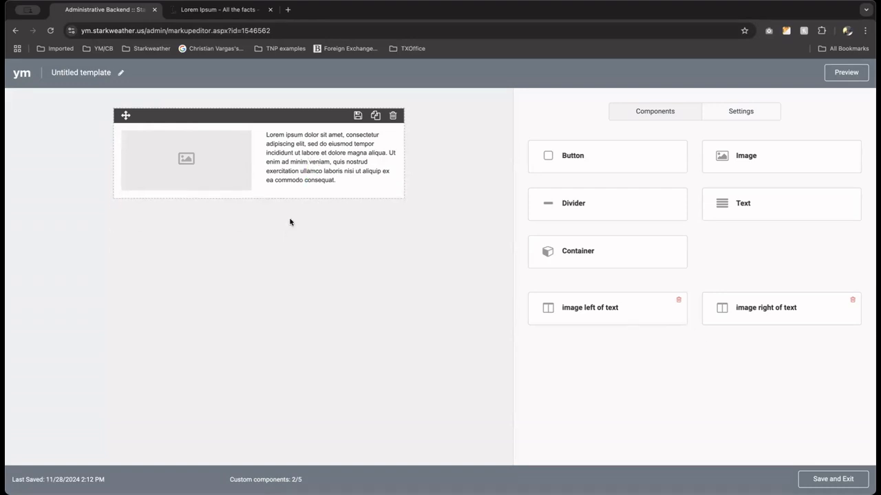
pyautogui.moveTo(298, 199); pyautogui.dragTo(303, 200)
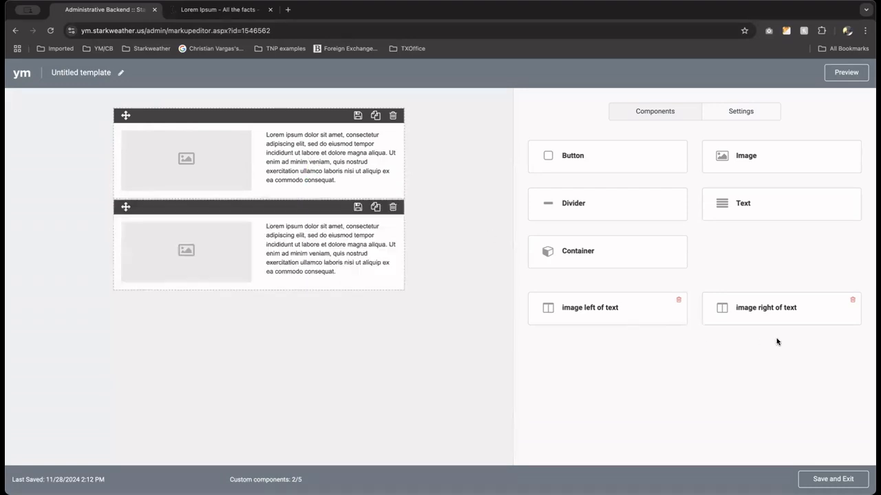
# Add an "image right of text" component below the two existing ones and place an "image left of text" component under its image.
pyautogui.moveTo(766, 314); pyautogui.dragTo(248, 329)
pyautogui.moveTo(248, 297); pyautogui.dragTo(262, 326)
pyautogui.moveTo(596, 316); pyautogui.dragTo(318, 420)
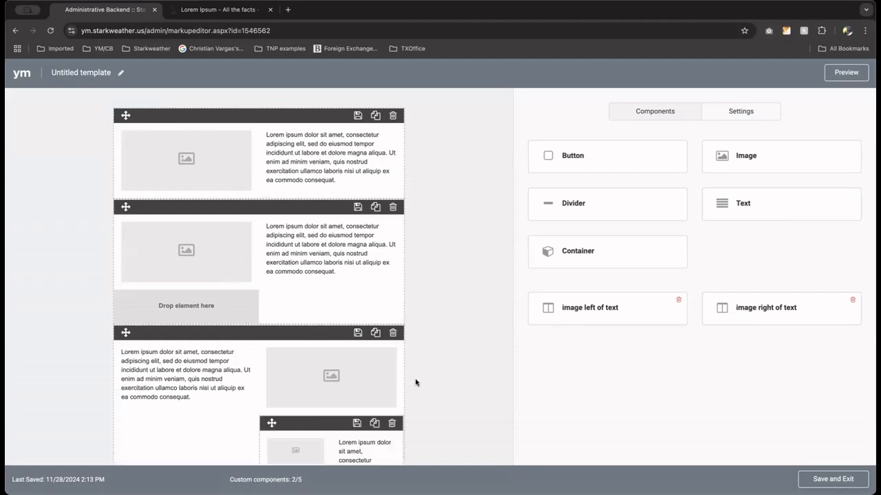
pyautogui.scroll(-3, 440, 366)
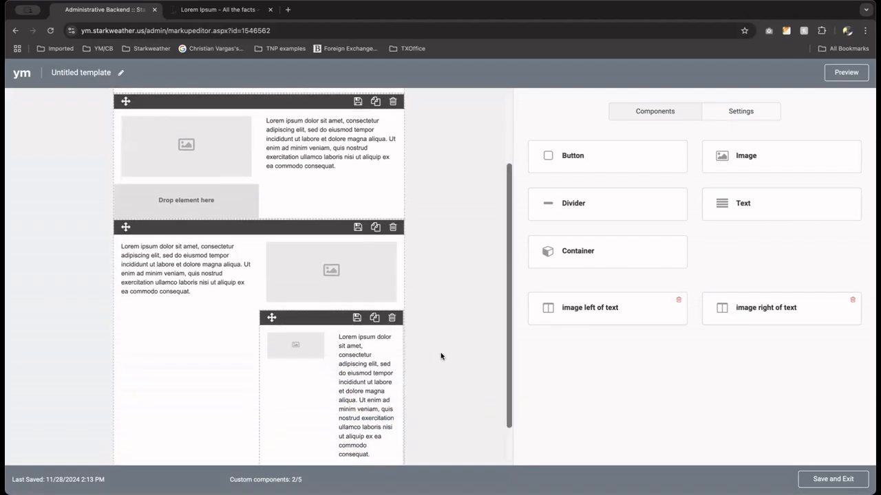